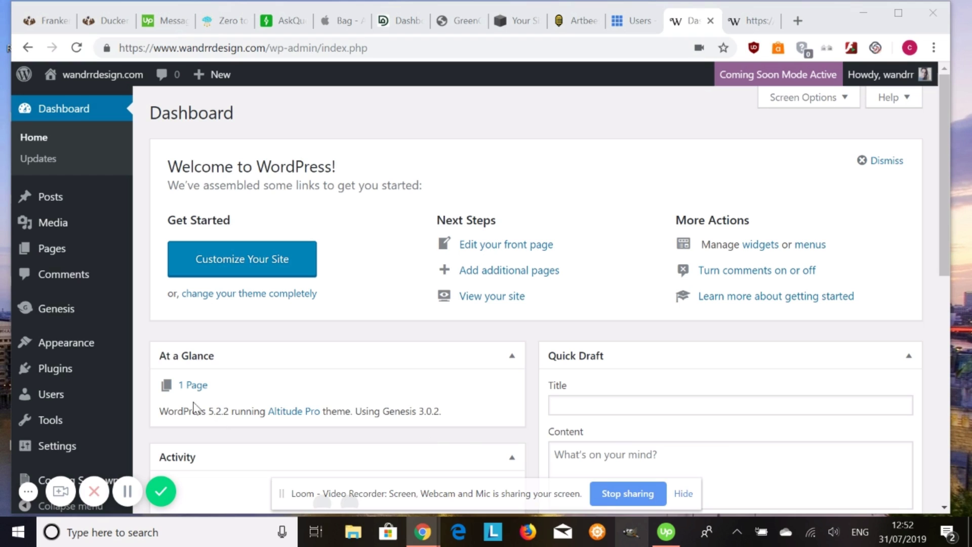
- Open the site's menu management page and review the settings of the Top Bar menu
mouse_move(61, 348)
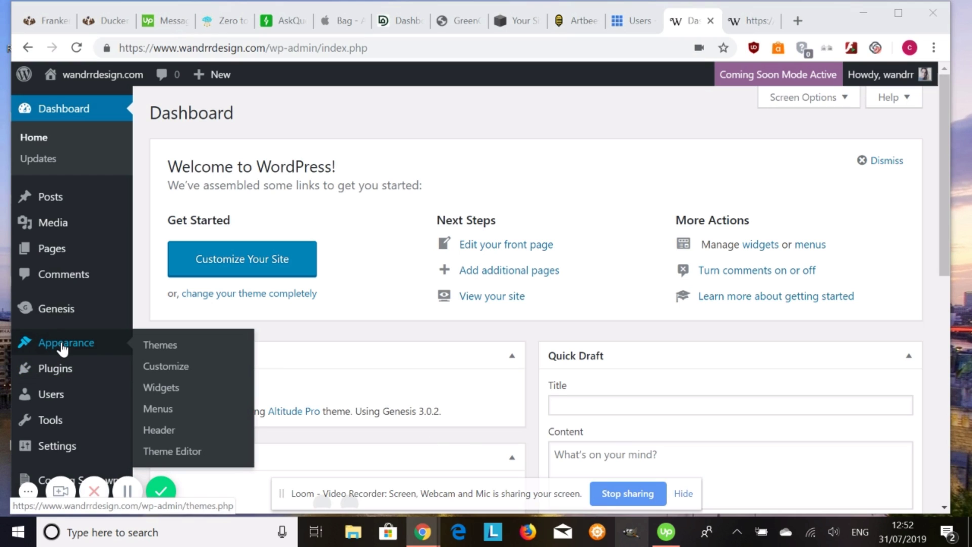
mouse_move(47, 366)
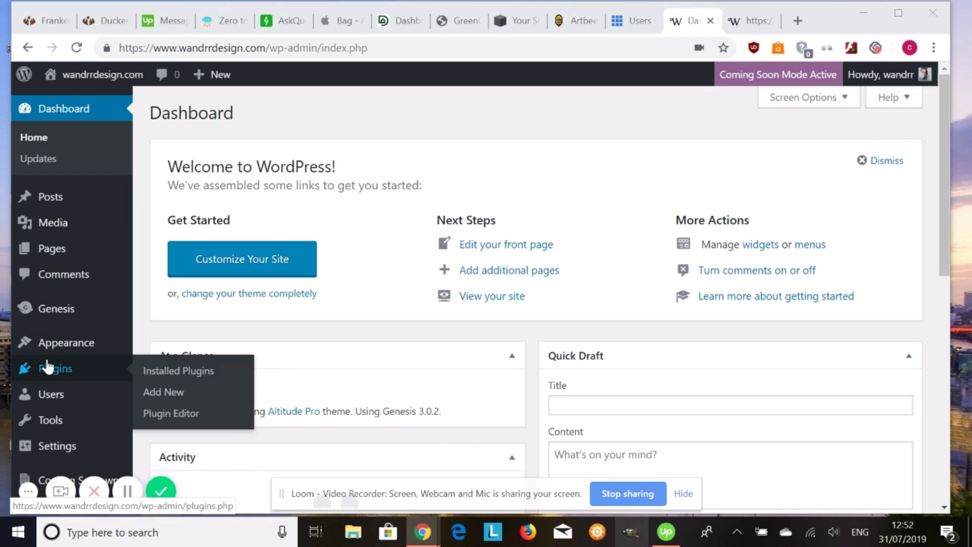
mouse_move(31, 349)
click(172, 412)
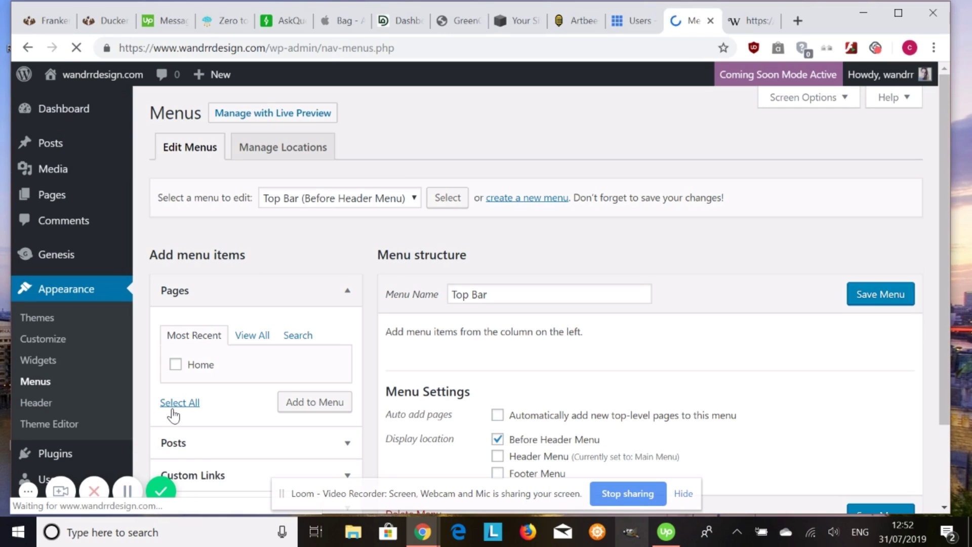
scroll(390, 297, down, 1)
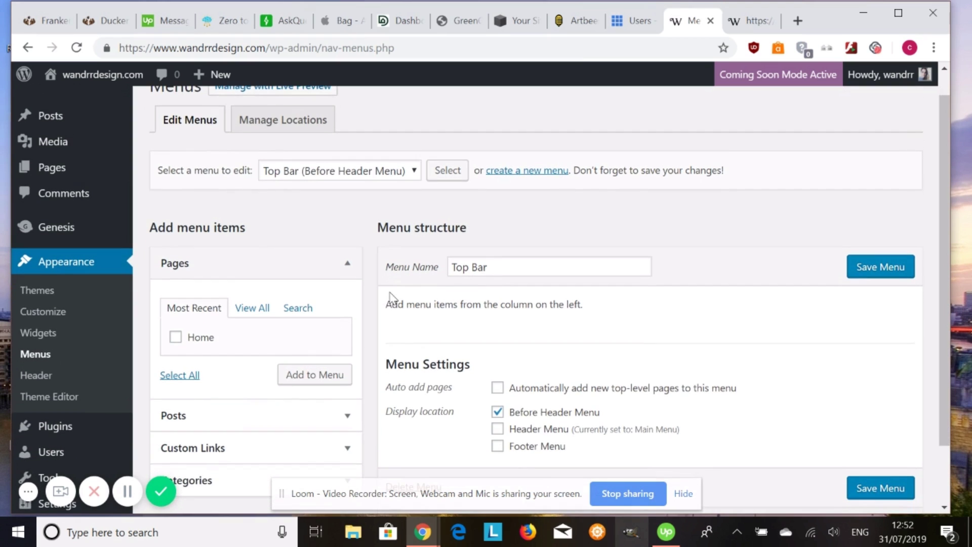
scroll(450, 289, down, 2)
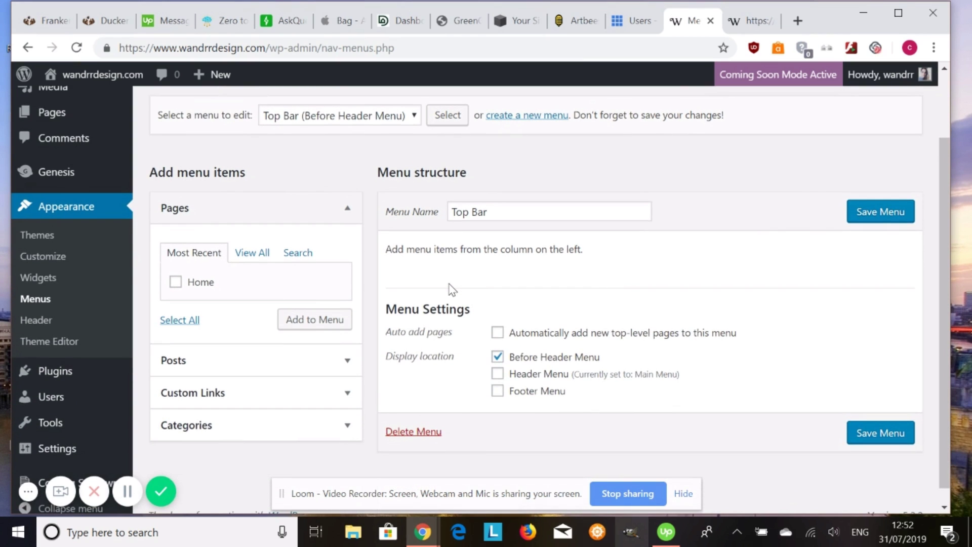
scroll(509, 349, up, 3)
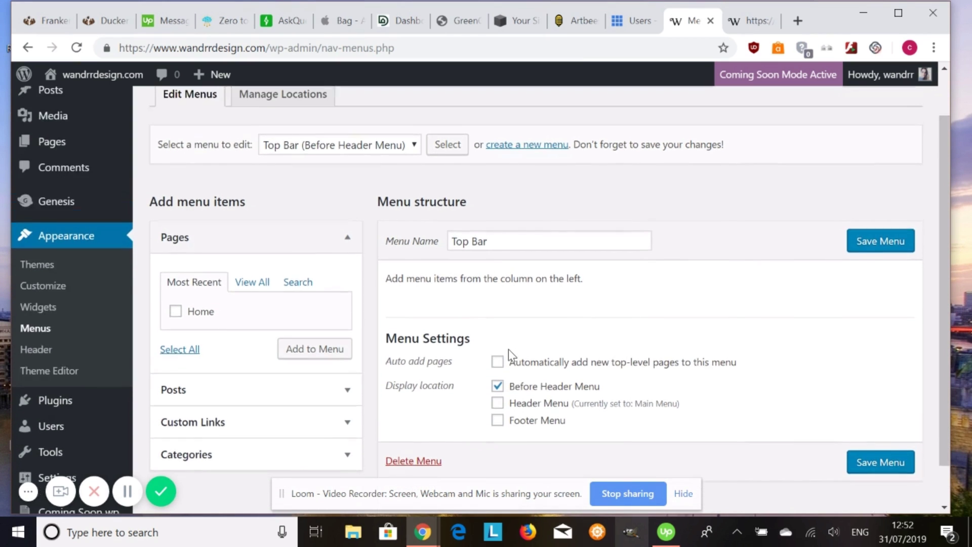
- Check which menus exist and which menu is assigned to each theme location, returning to menu editing
click(403, 191)
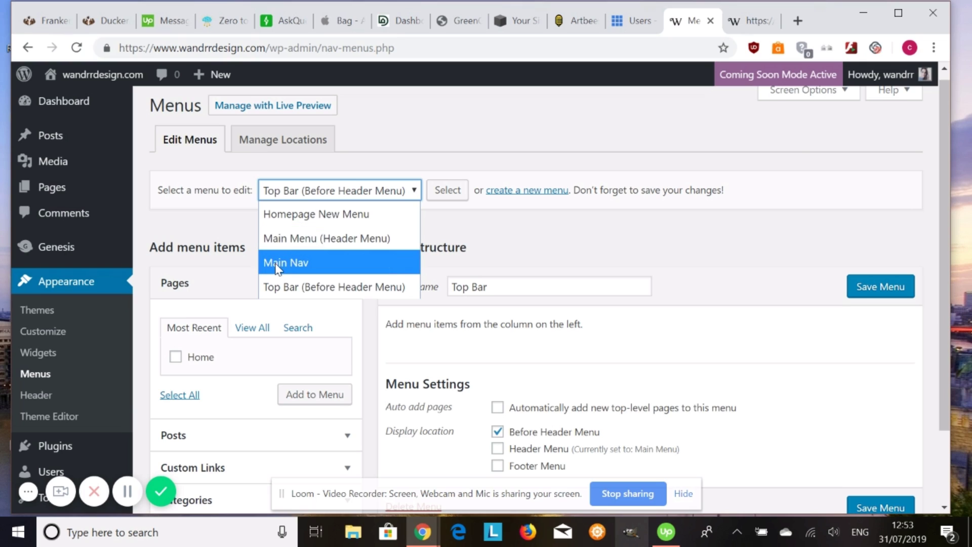
click(525, 248)
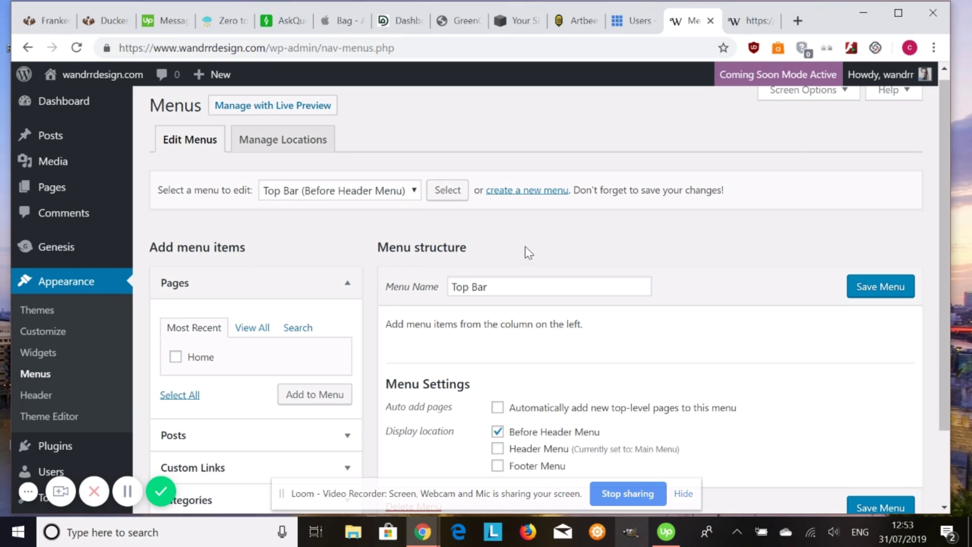
click(257, 146)
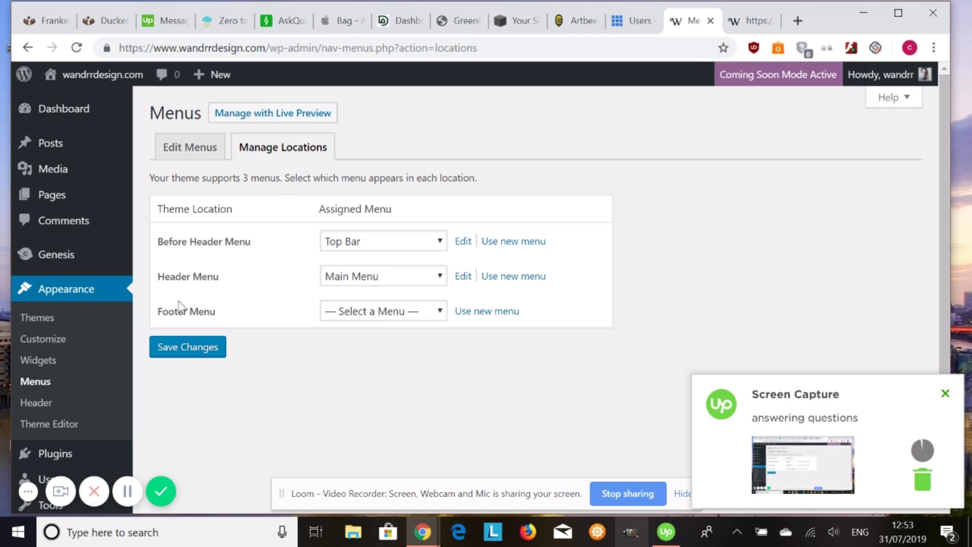
click(191, 140)
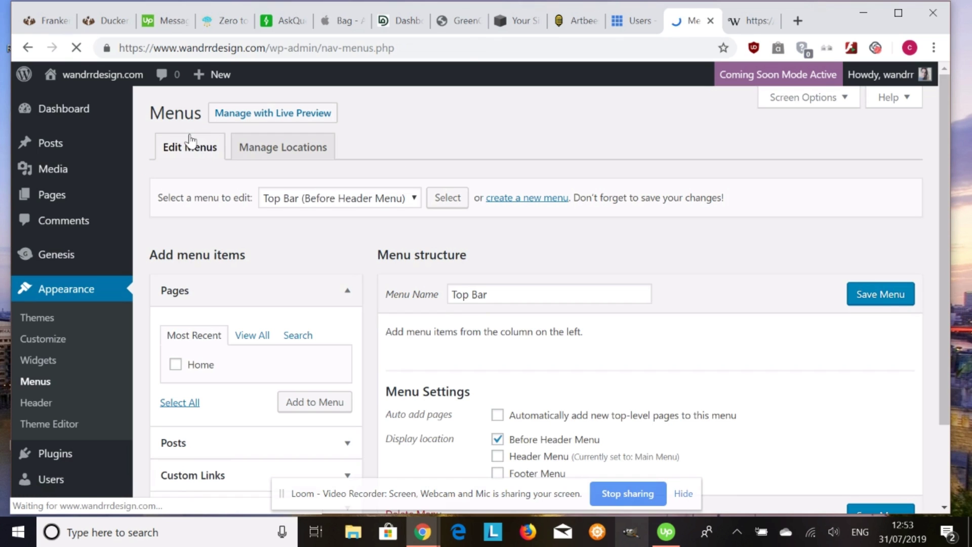
scroll(472, 302, down, 2)
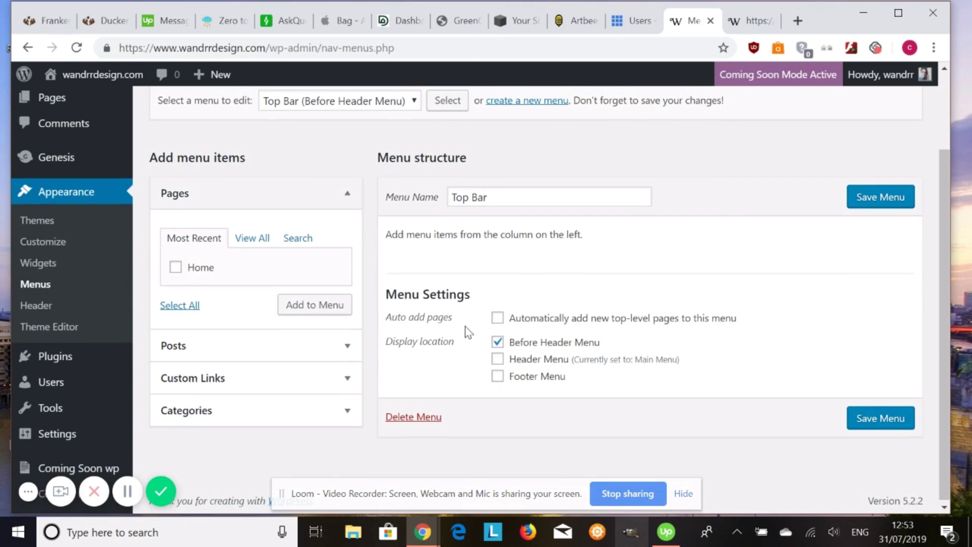
scroll(468, 333, up, 2)
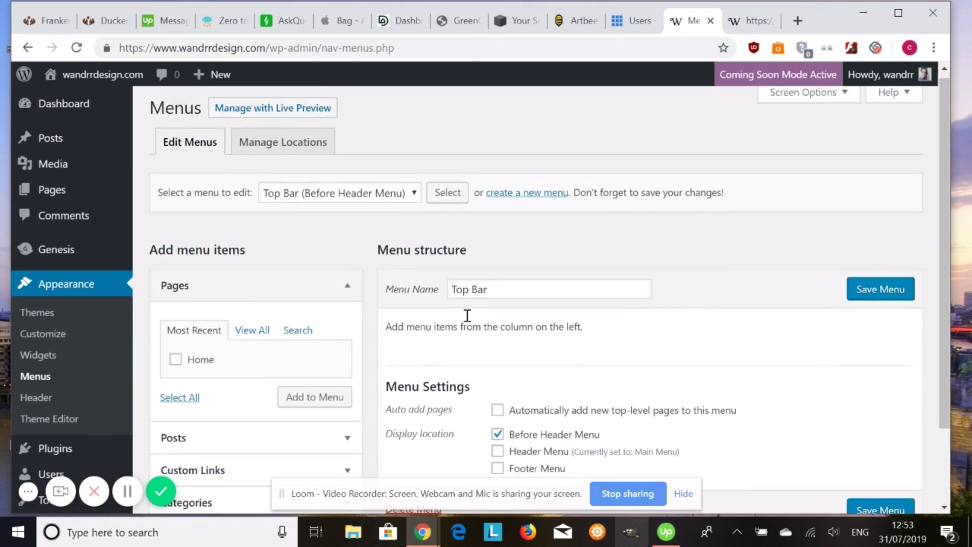
- Create a new navigation menu named "New Menu"
click(502, 202)
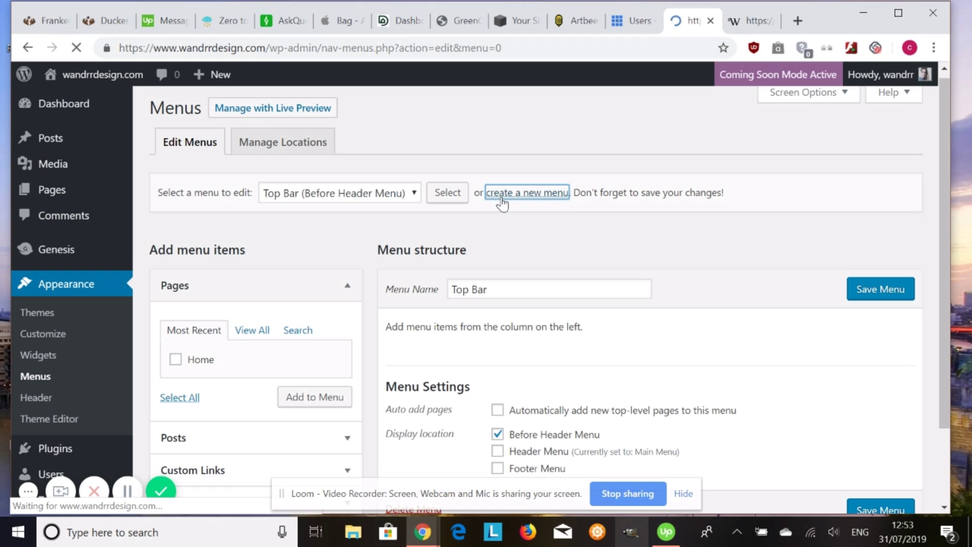
click(478, 288)
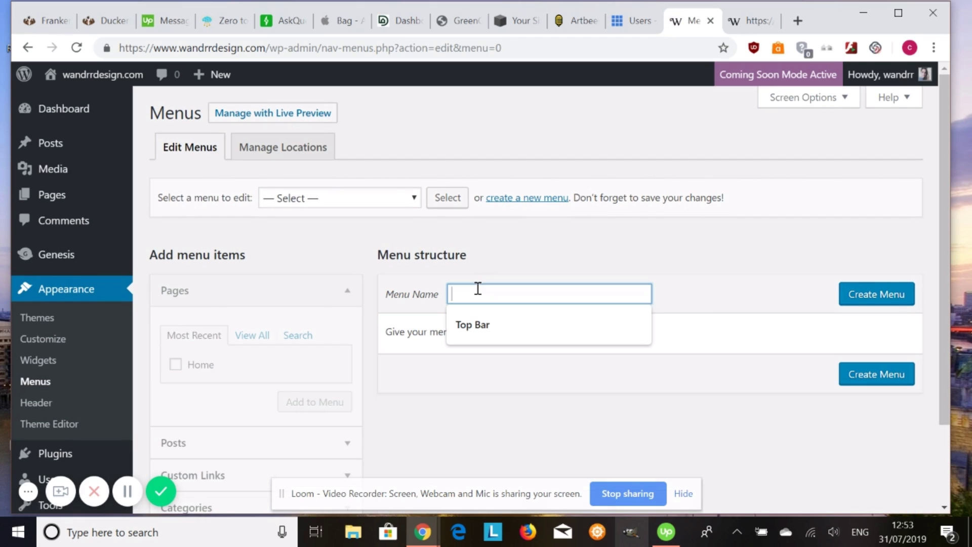
text(New Menu)
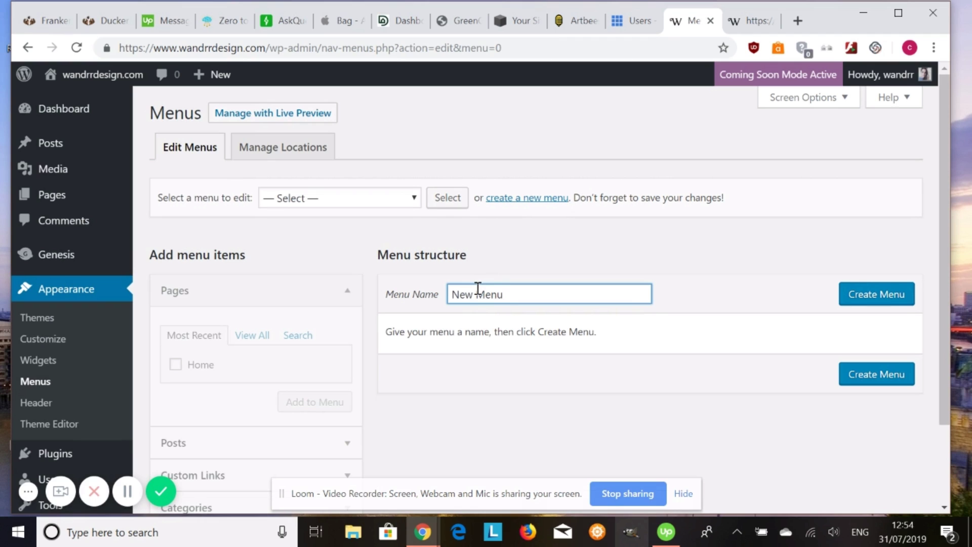
click(860, 304)
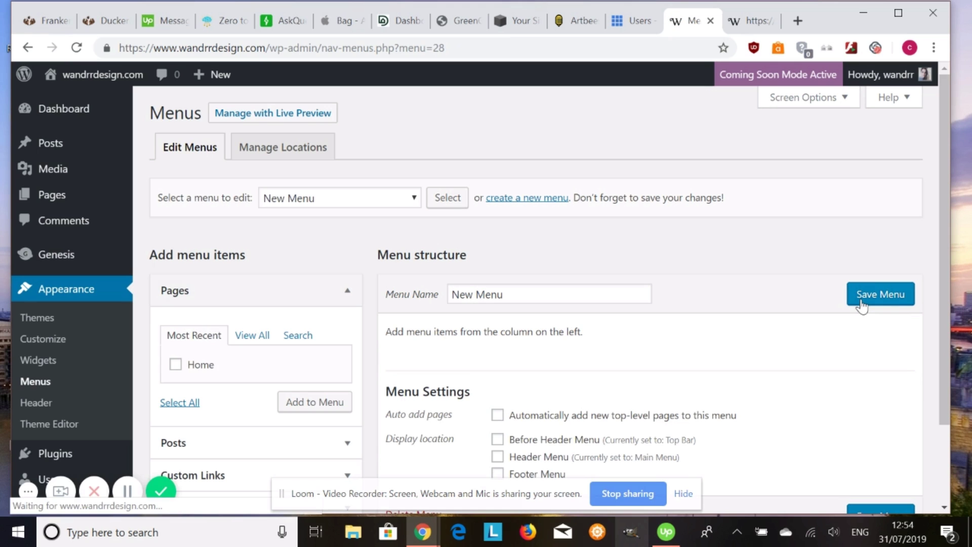
- Set the new menu's display locations to Header Menu and Footer Menu
scroll(743, 347, down, 1)
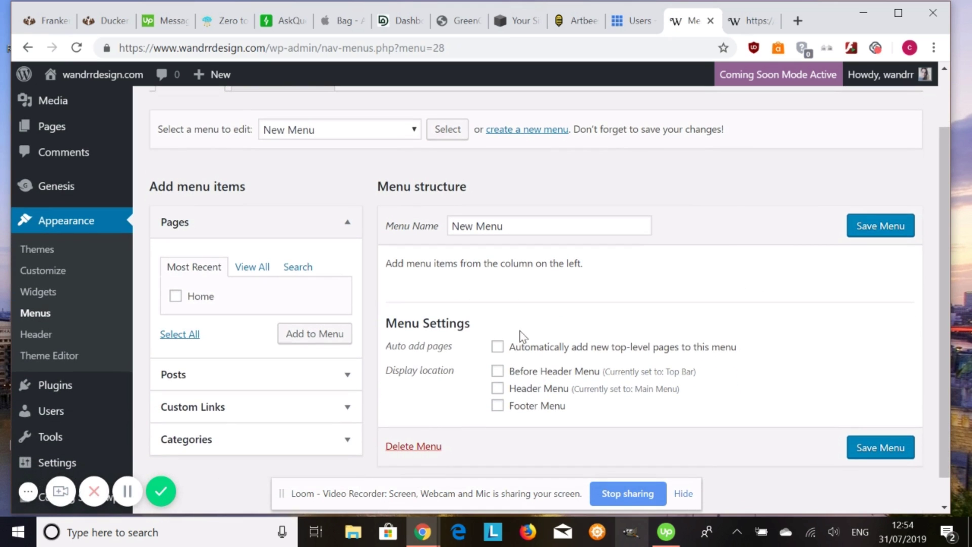
scroll(455, 347, down, 1)
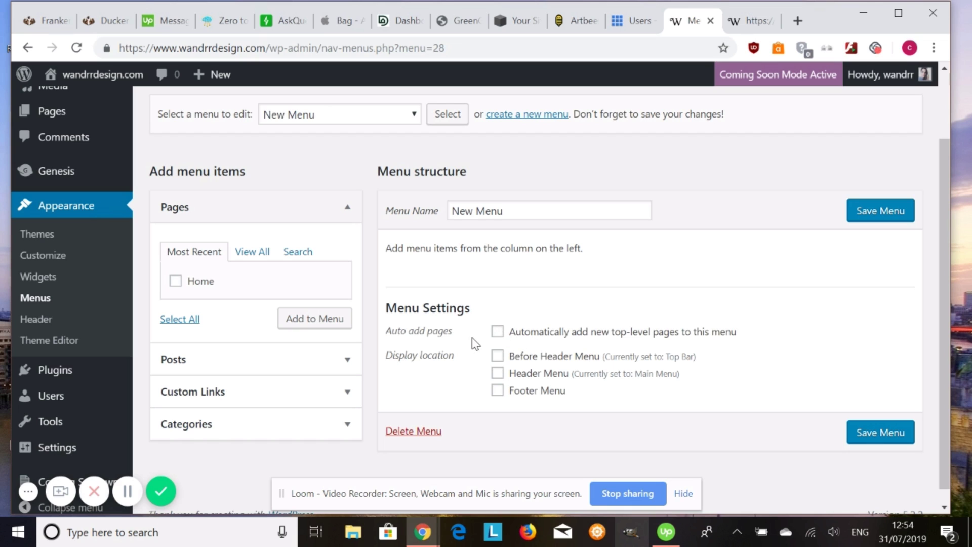
scroll(475, 344, down, 1)
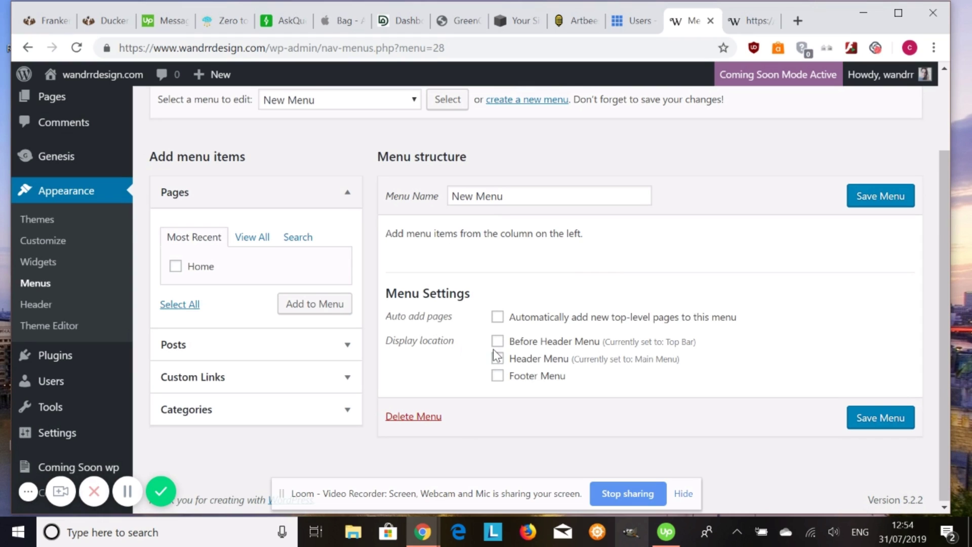
click(498, 376)
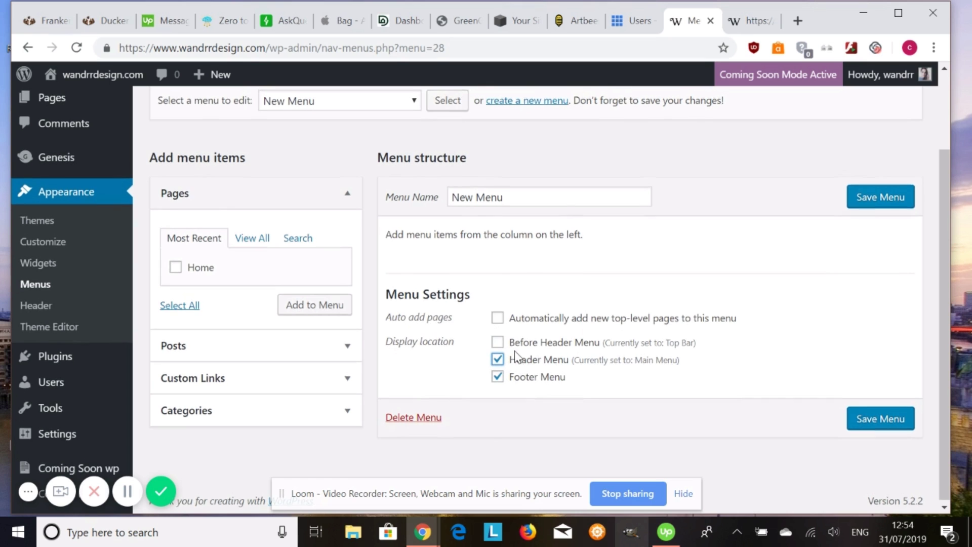
- Add the Home page as an item to New Menu
scroll(515, 351, up, 2)
scroll(201, 277, down, 1)
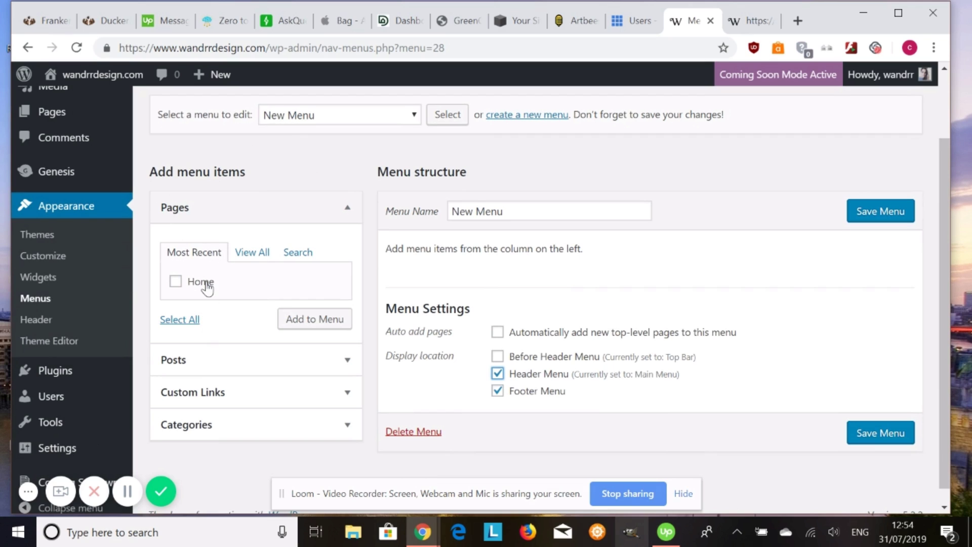
click(176, 282)
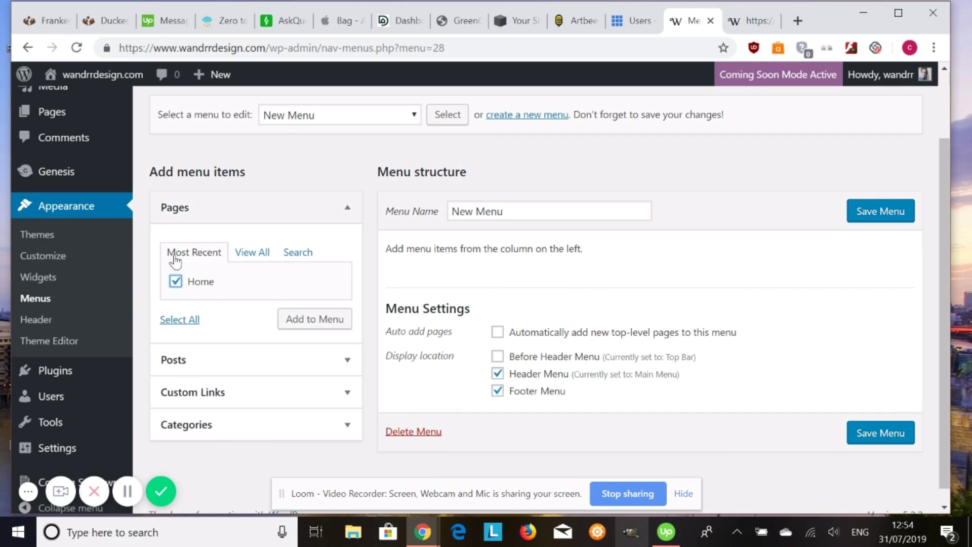
click(291, 322)
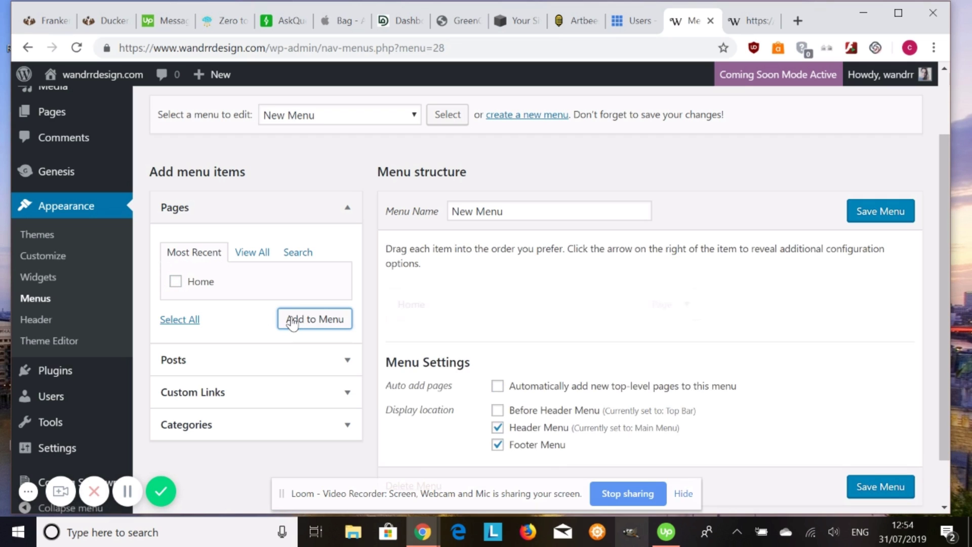
- Check the available posts, and try to add a custom link with the link text "Contact" to the menu
scroll(257, 321, down, 1)
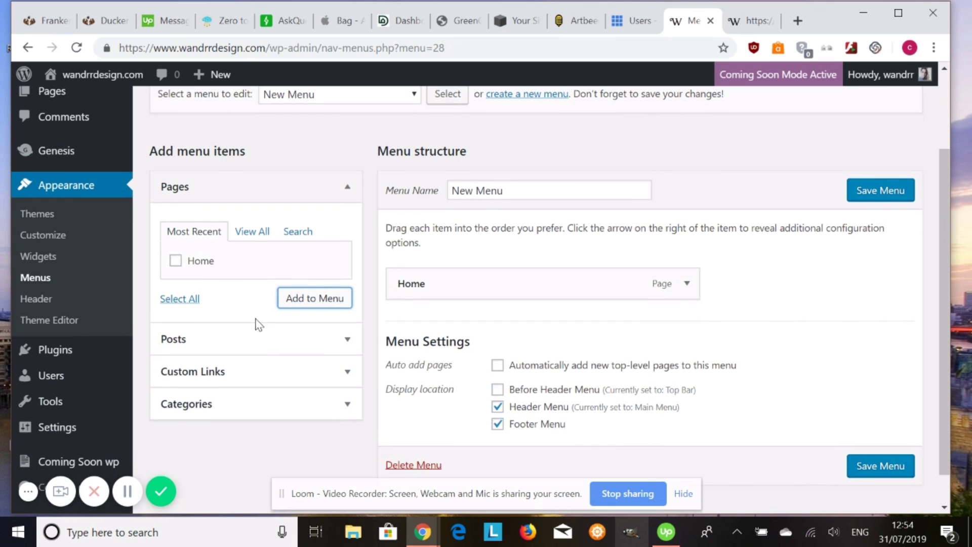
click(245, 340)
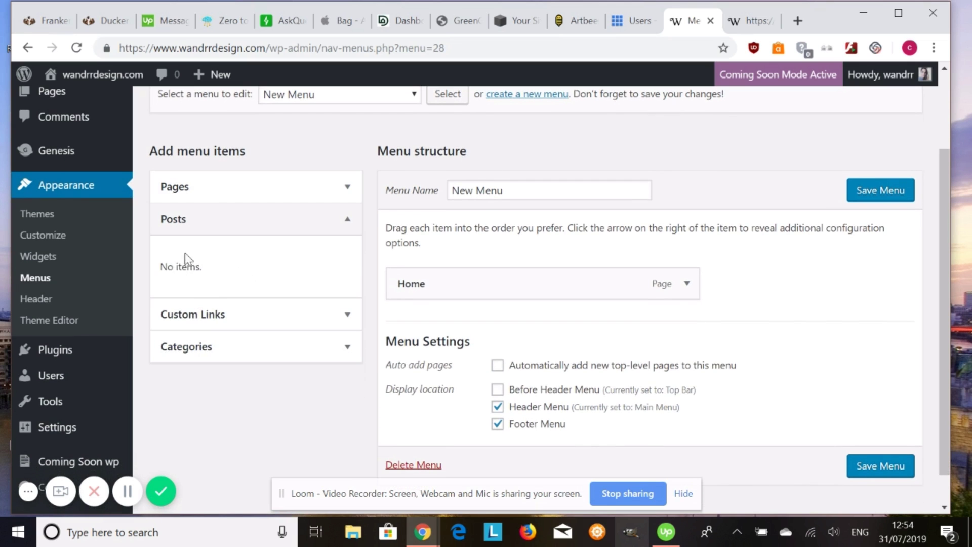
click(234, 327)
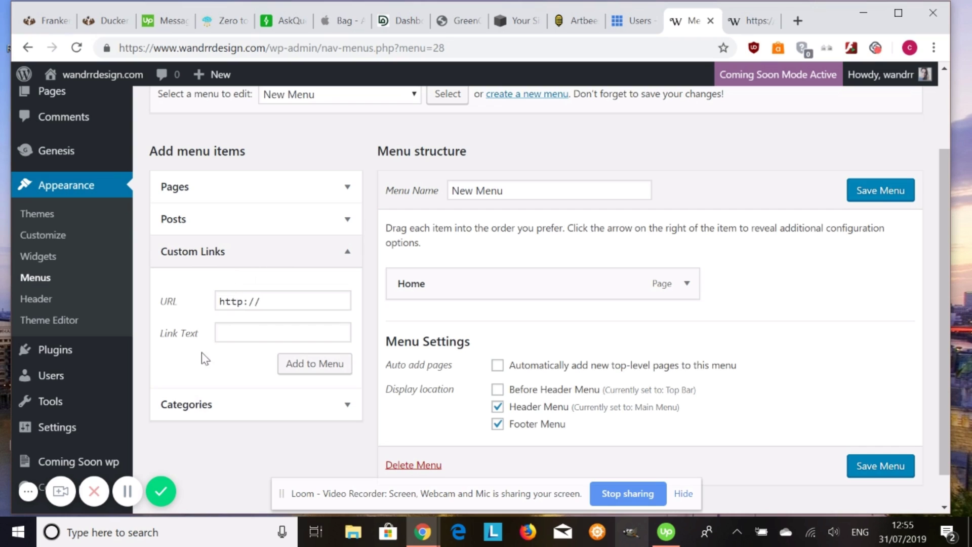
click(271, 301)
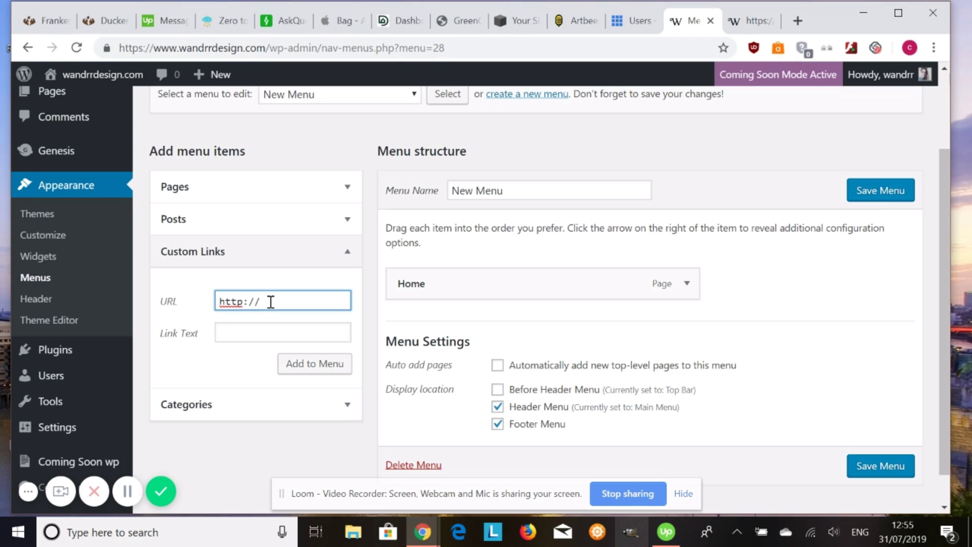
click(238, 333)
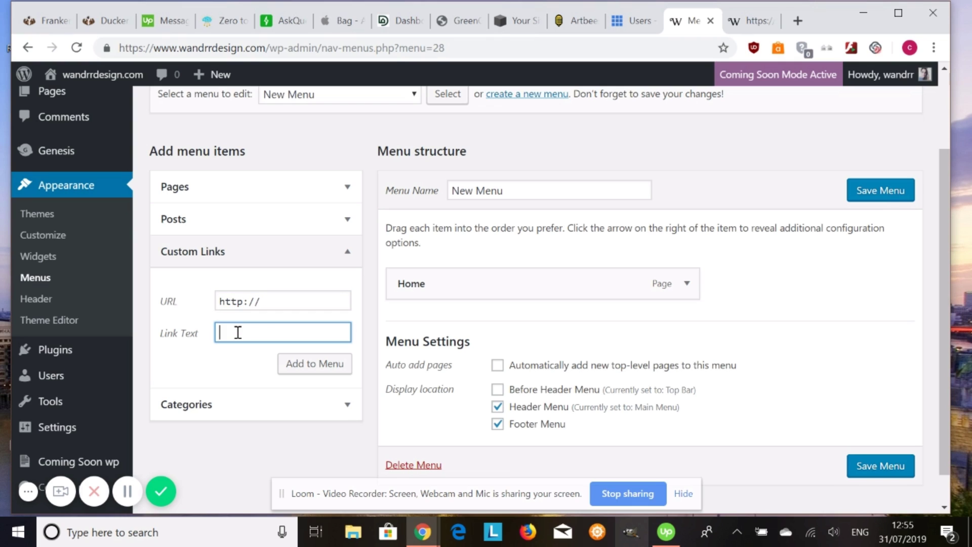
text(Contact)
click(281, 372)
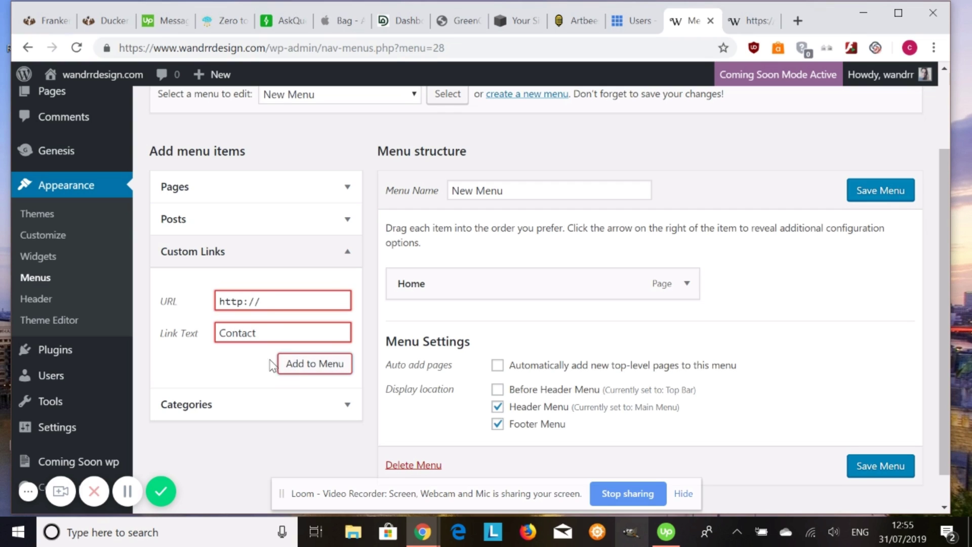
- Replace the custom link's URL with "#" and add the Contact link to the menu
click(267, 302)
key(BackSpace)
key(BackSpace)
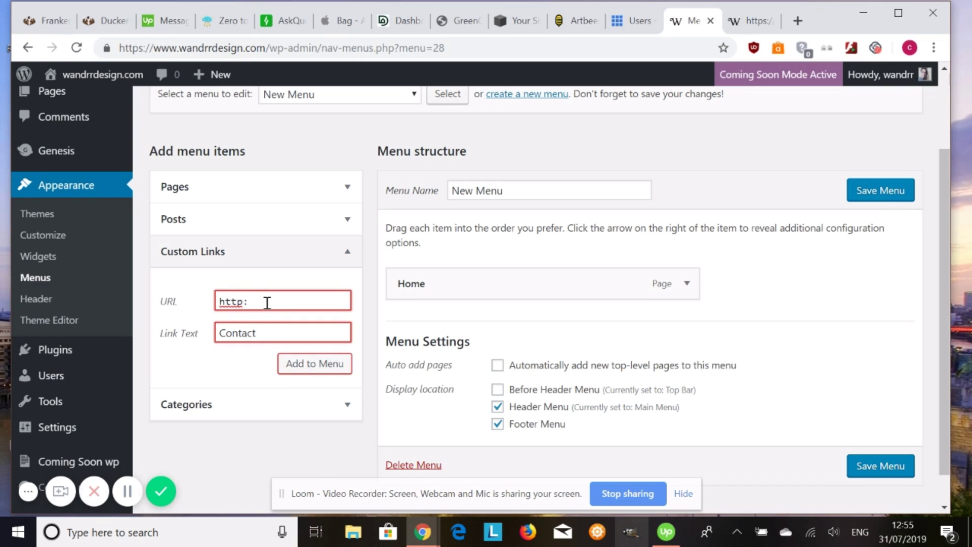
key(BackSpace)
key(BackSpace)
key(BackSpace)
key(BackSpace)
key(BackSpace)
text(#)
click(311, 366)
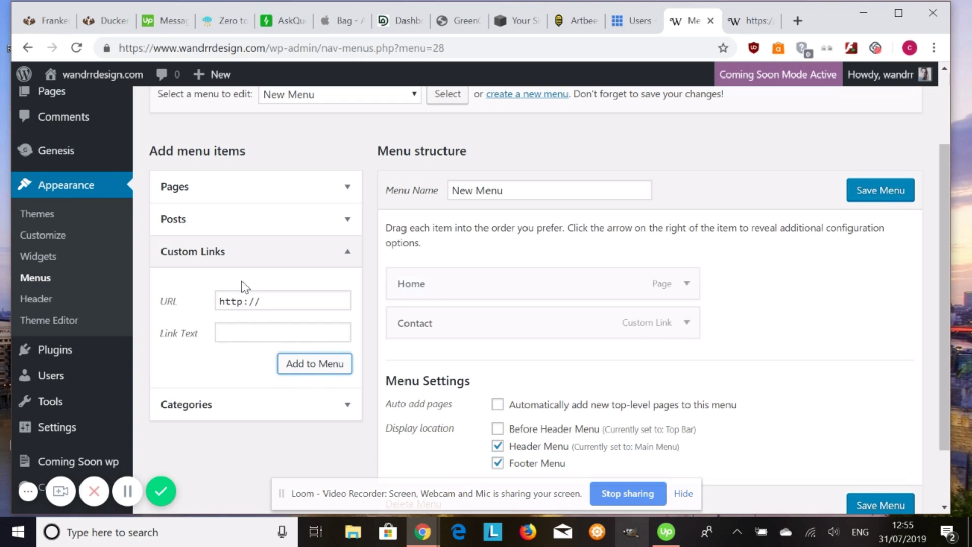
- Look at the categories available to add as menu items
scroll(238, 326, down, 1)
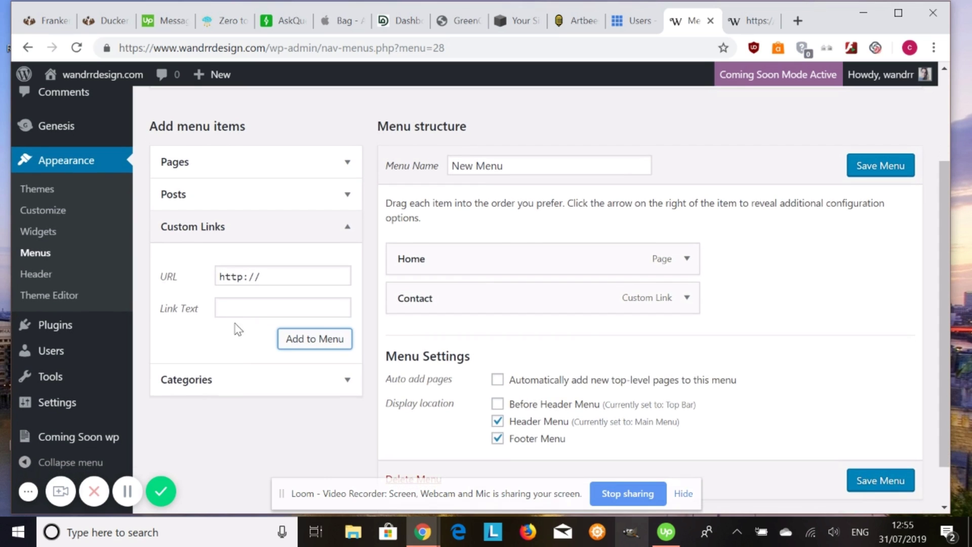
click(229, 380)
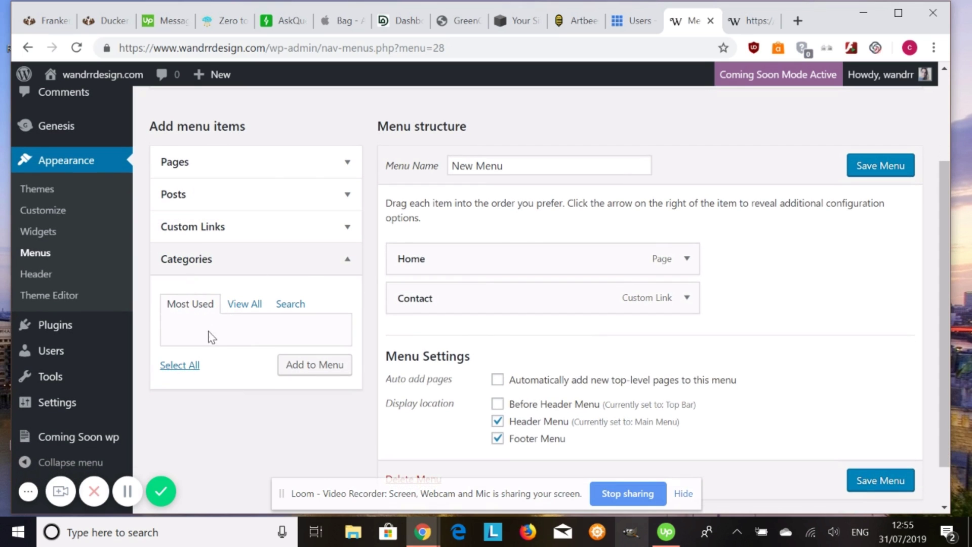
scroll(228, 434, down, 2)
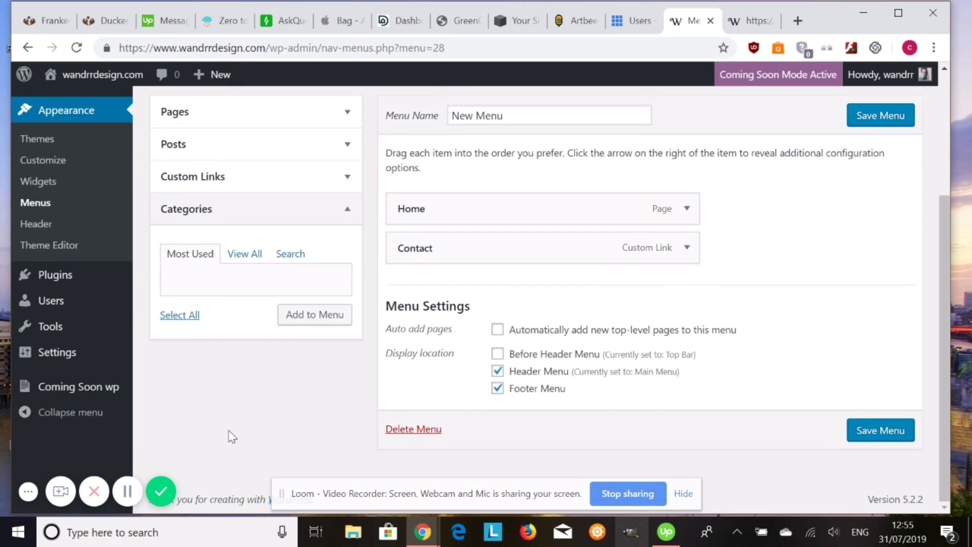
scroll(243, 333, up, 4)
scroll(241, 332, down, 2)
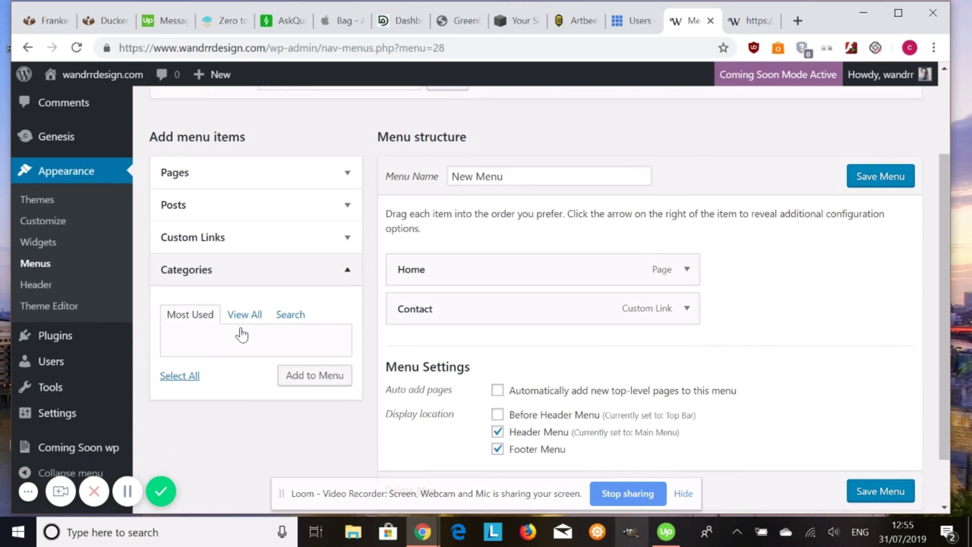
- Review New Menu's structure and settings, and save it with its Home and Contact items
scroll(231, 416, down, 1)
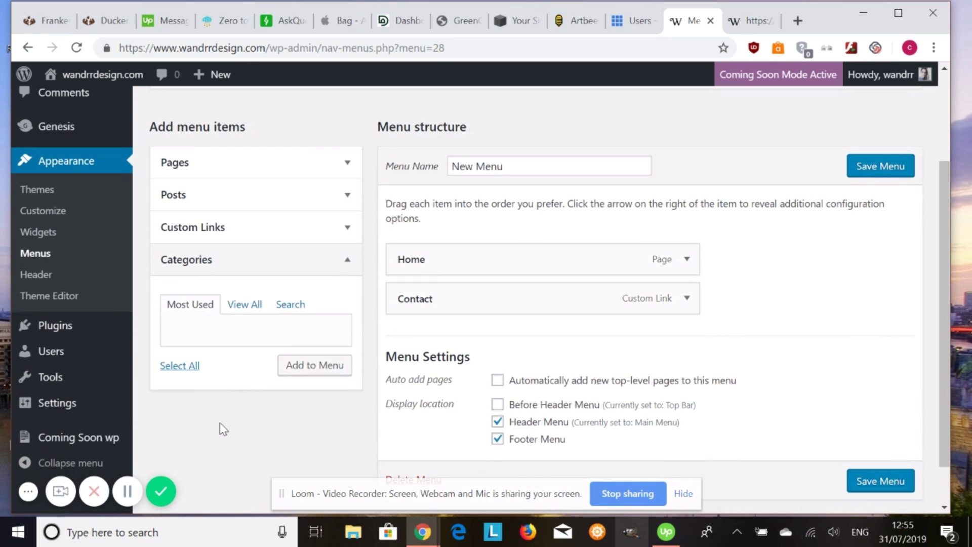
scroll(223, 428, down, 1)
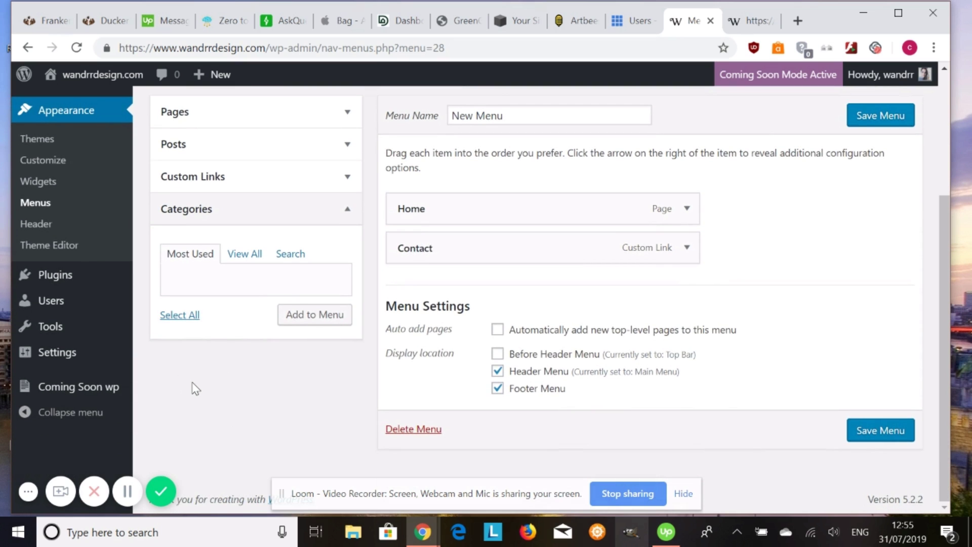
scroll(196, 389, up, 4)
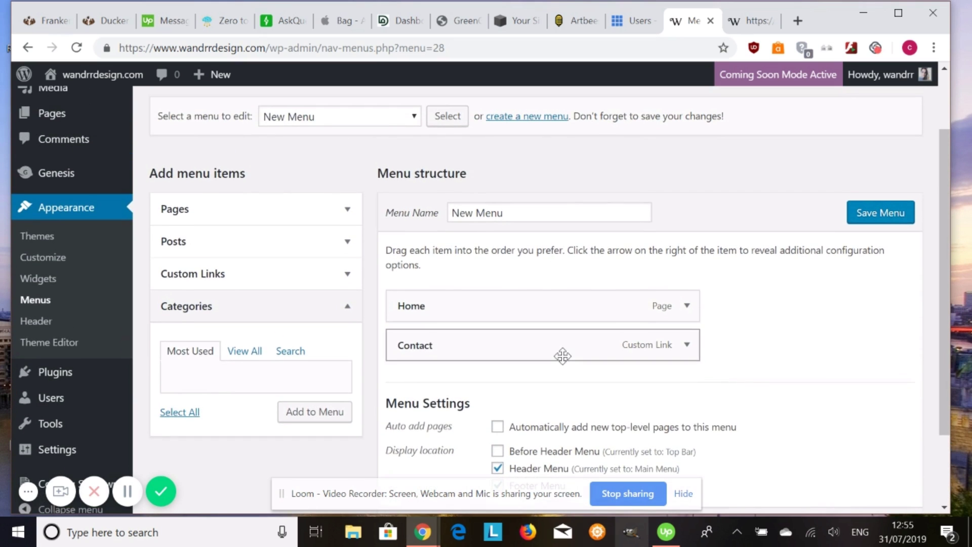
scroll(562, 362, down, 2)
scroll(723, 248, up, 1)
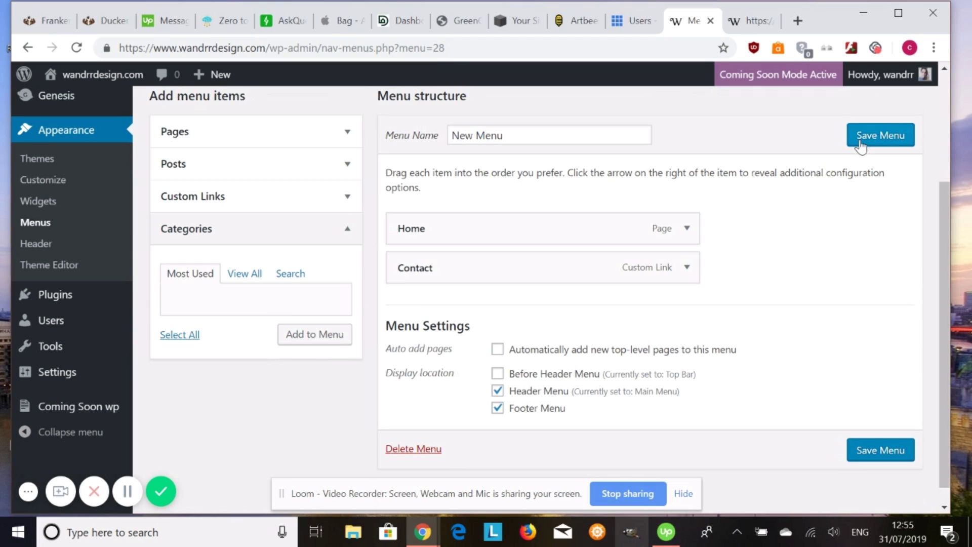
click(861, 147)
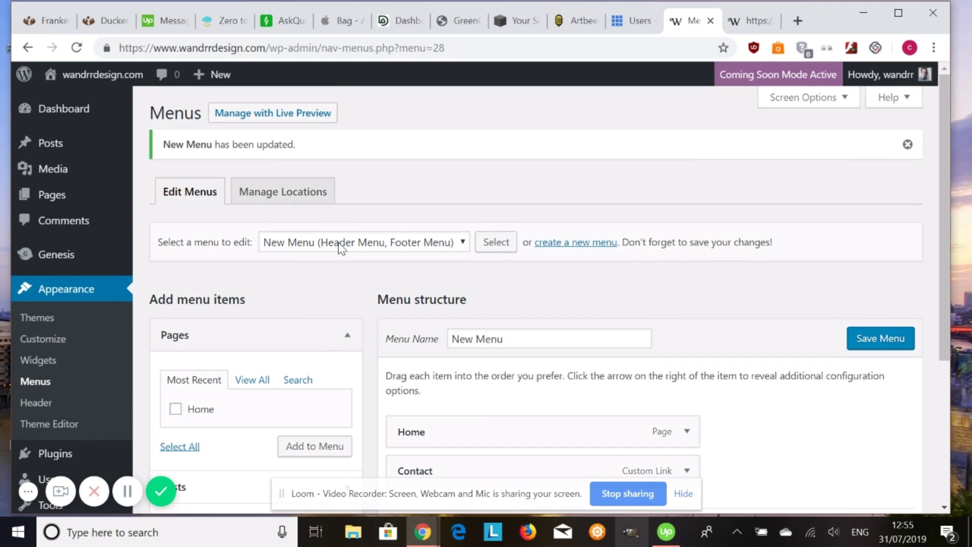
- Check which menus are available for editing and their assigned locations, keeping New Menu selected
click(456, 250)
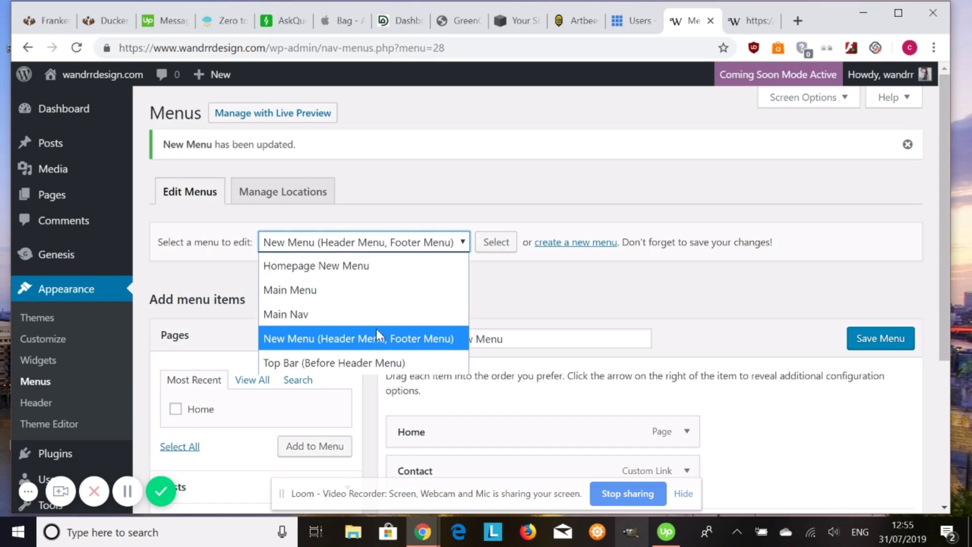
click(586, 298)
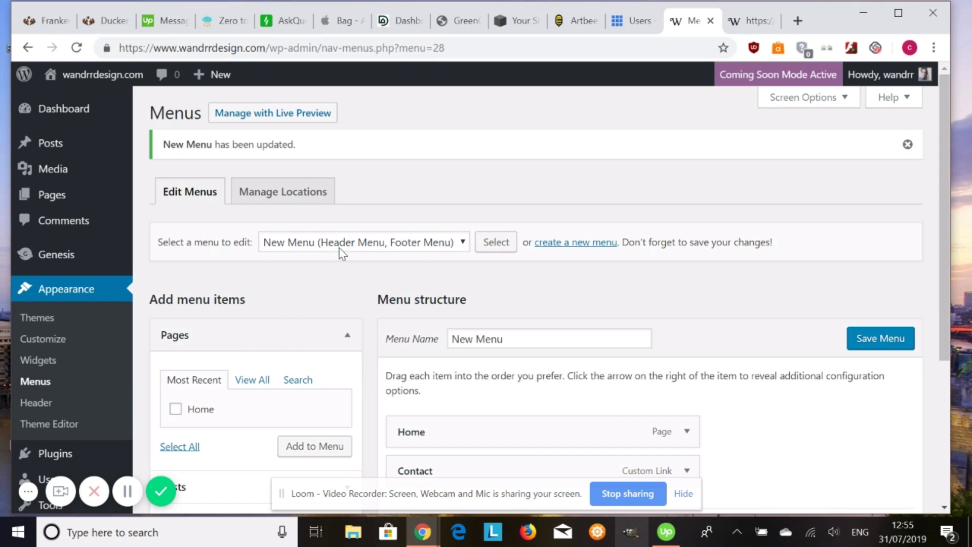
scroll(411, 249, down, 2)
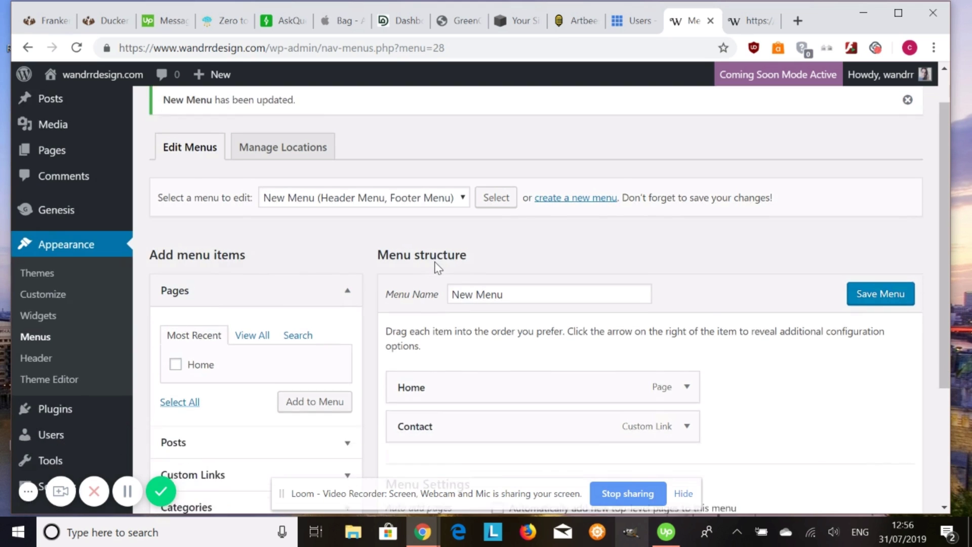
scroll(418, 238, up, 1)
click(418, 229)
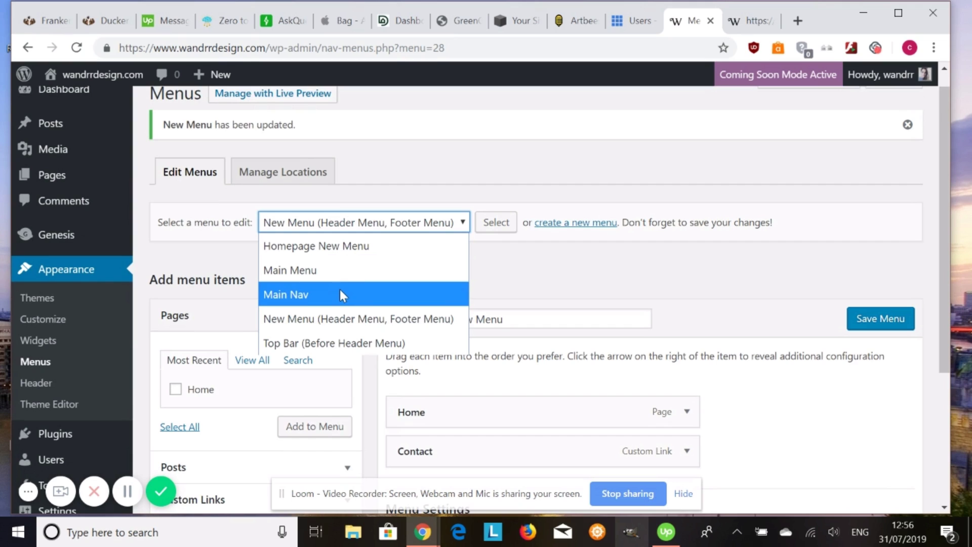
click(623, 242)
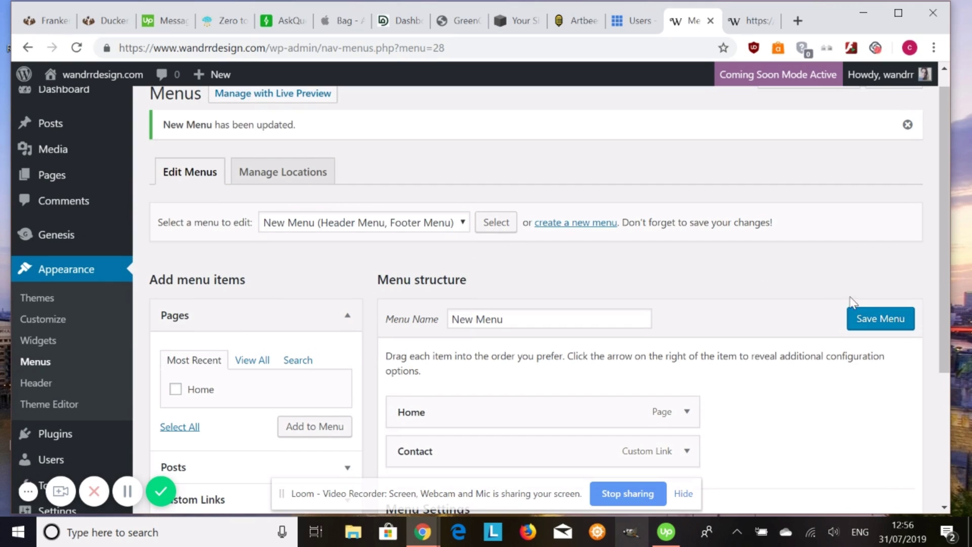
- Save New Menu again and check the header navigation on the refreshed site home page
click(859, 317)
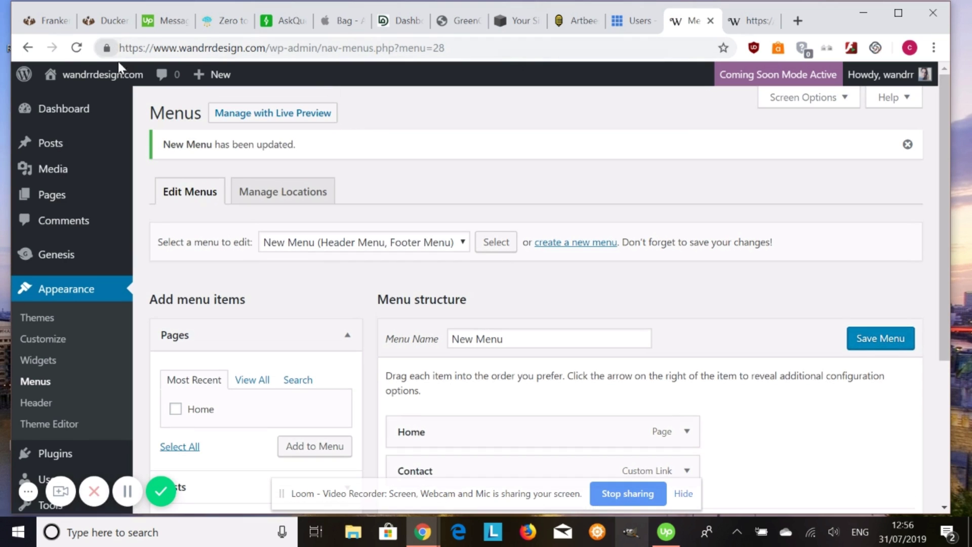
click(740, 28)
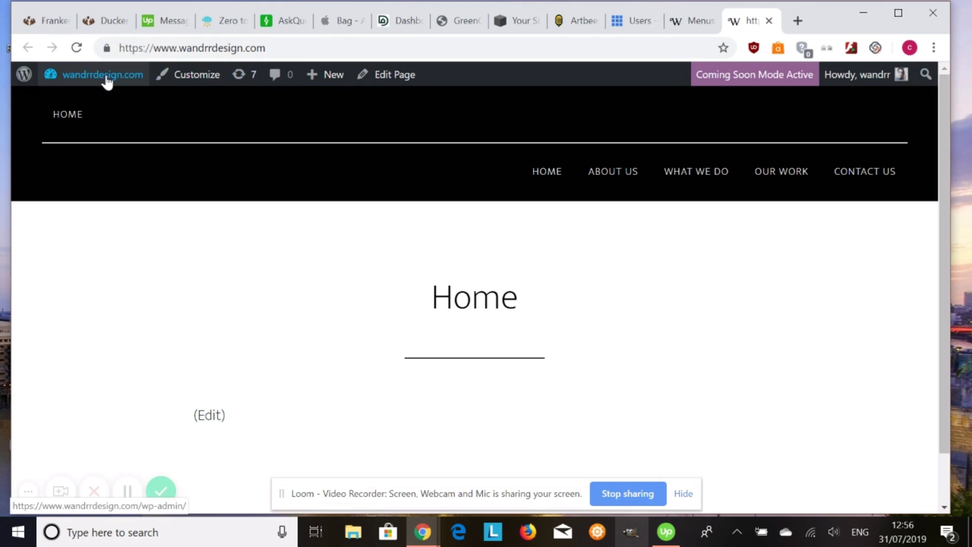
mouse_move(101, 80)
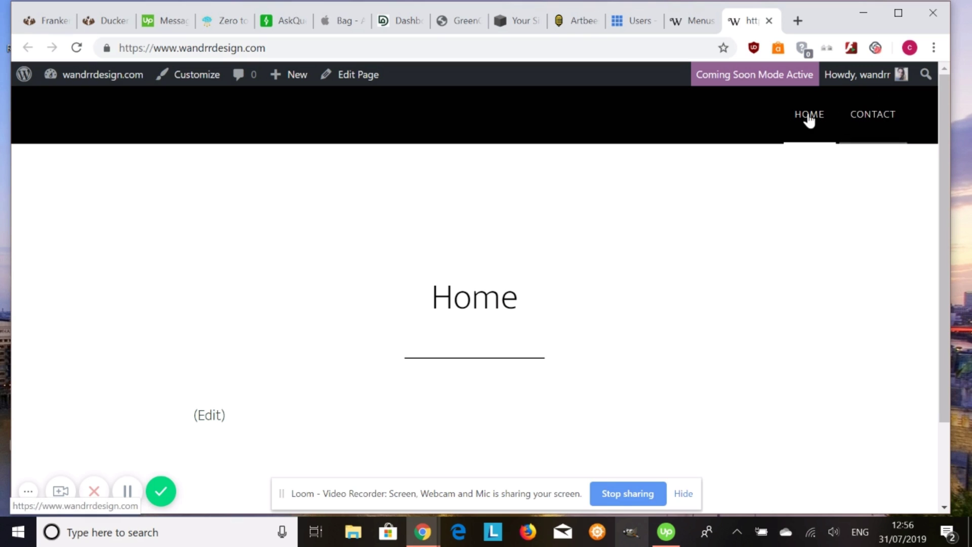
- Open the theme Customizer from the WordPress admin and examine New Menu's items, locations and options there
click(691, 20)
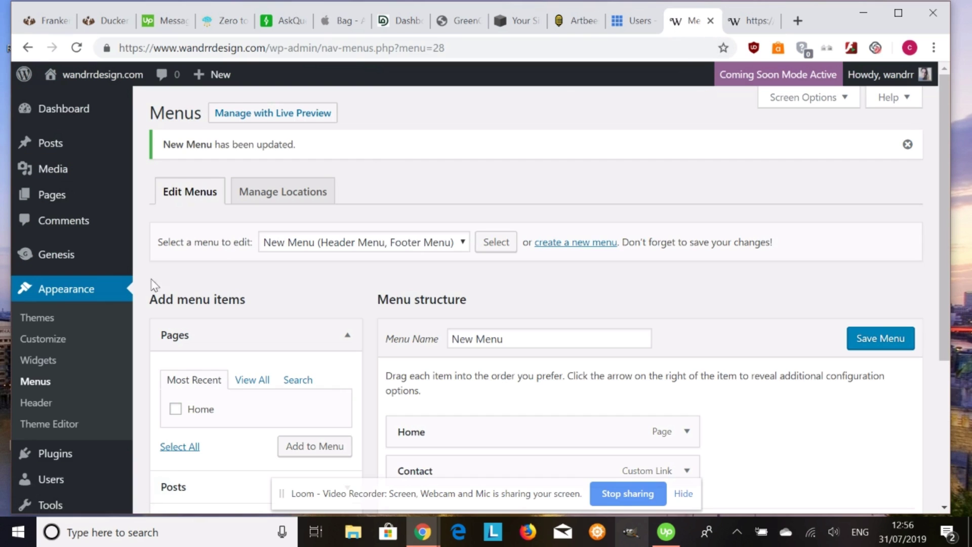
click(54, 338)
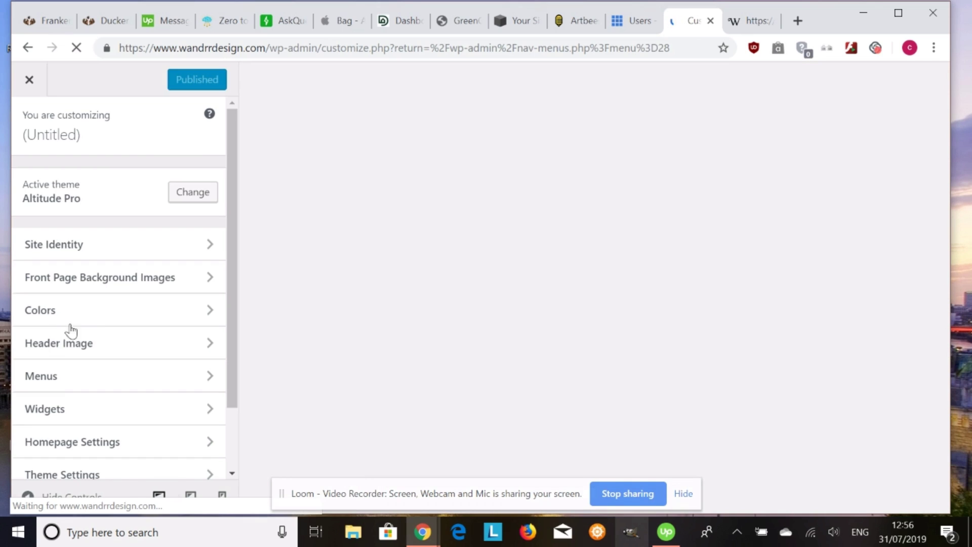
scroll(95, 315, down, 1)
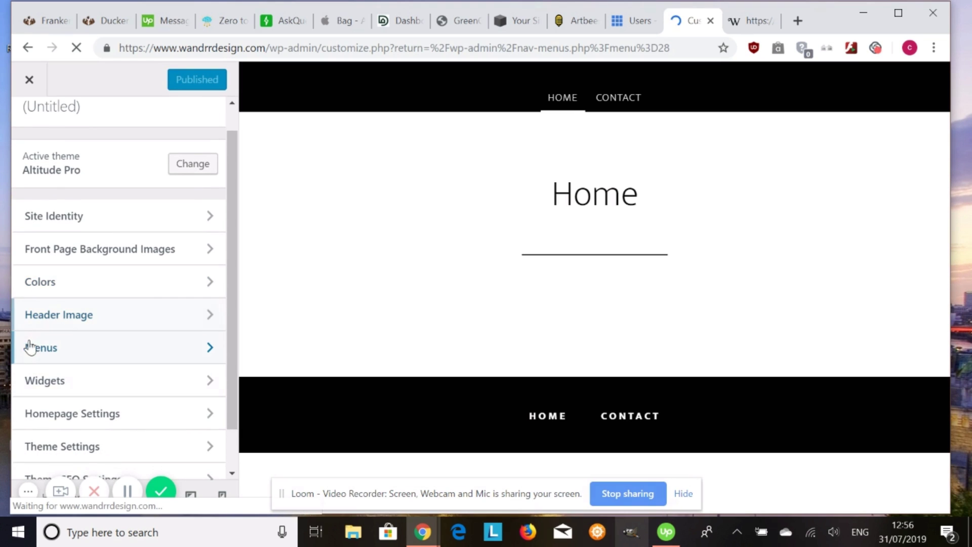
click(32, 348)
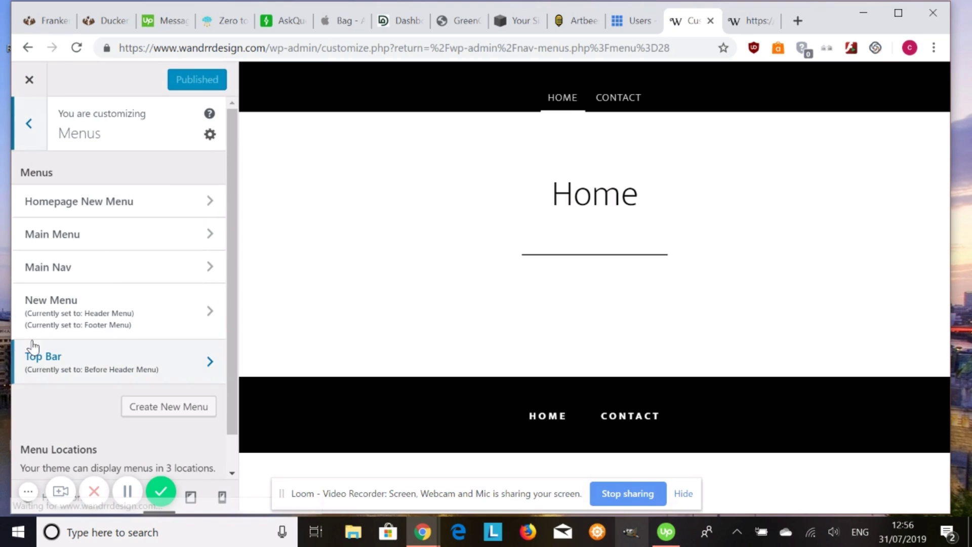
click(108, 306)
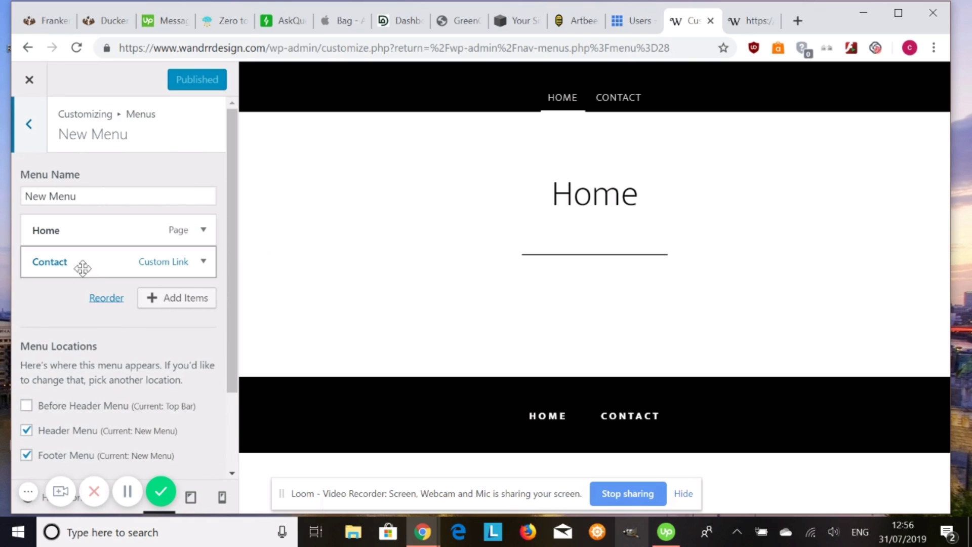
scroll(90, 216, down, 2)
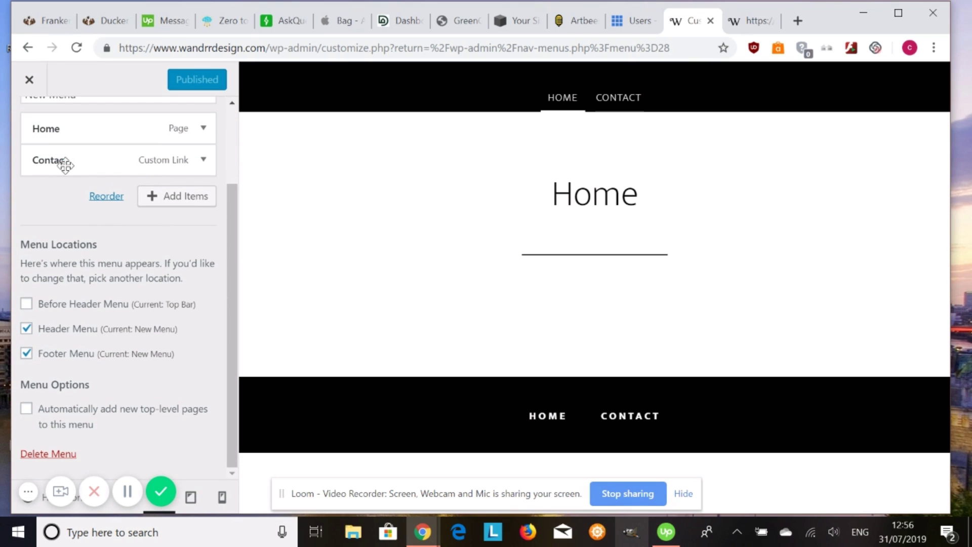
scroll(76, 273, up, 2)
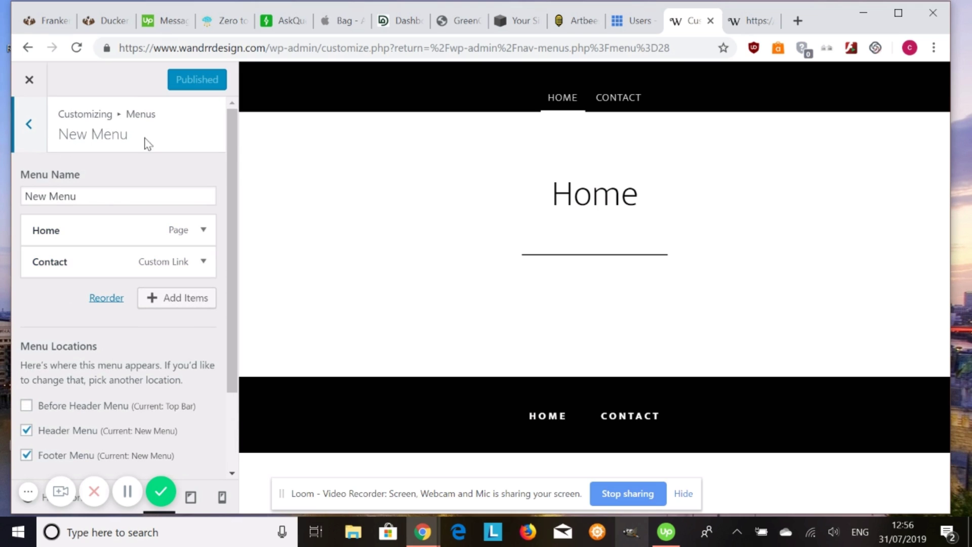
- Return to the Customizer's main level and look through its available sections
click(30, 125)
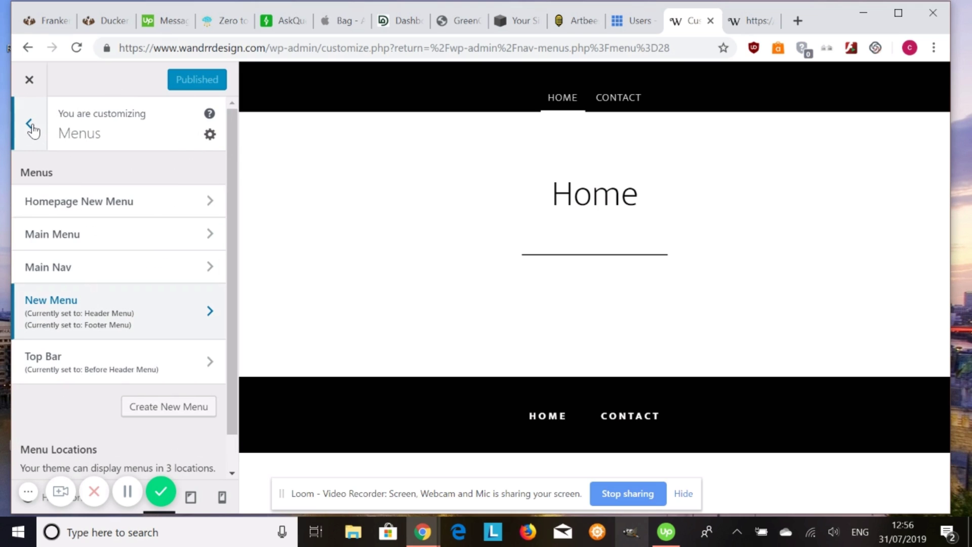
click(31, 128)
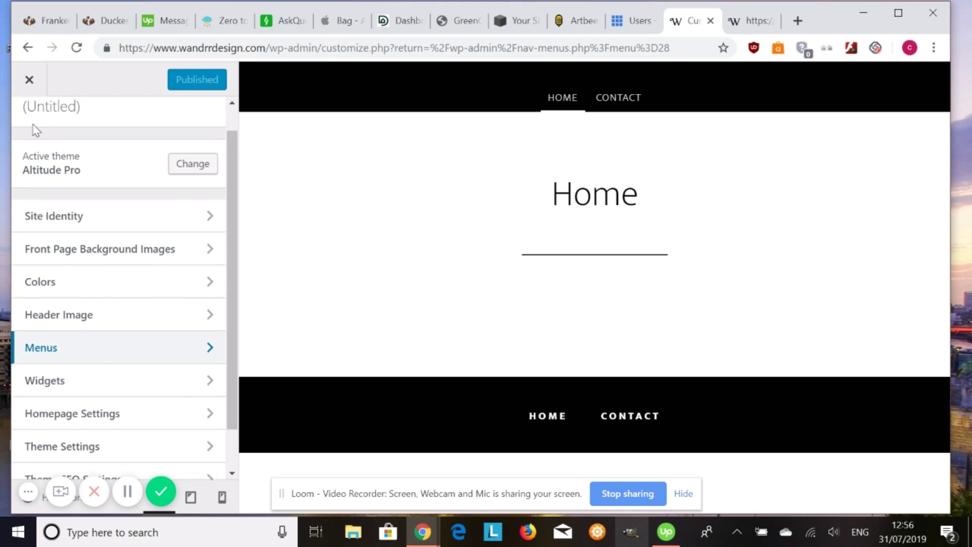
scroll(105, 358, down, 1)
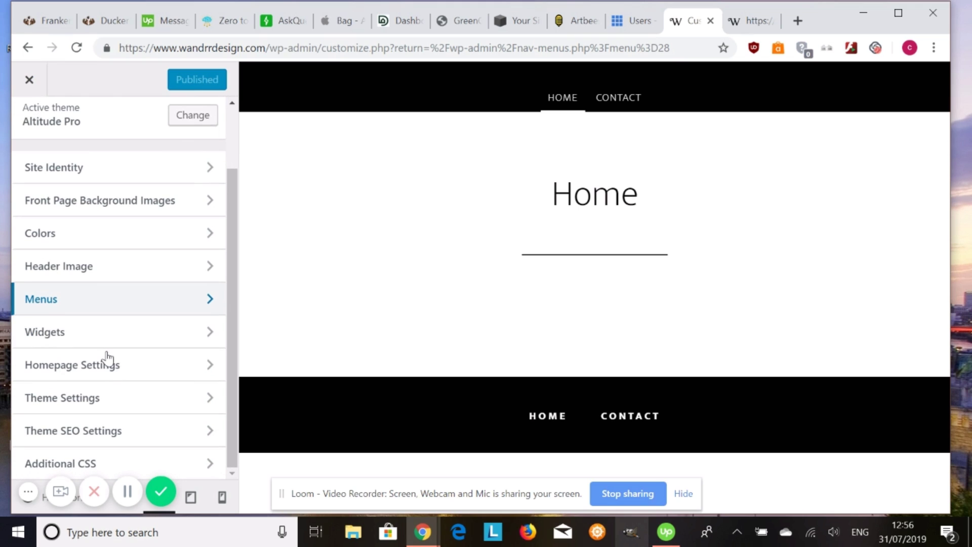
scroll(106, 358, up, 2)
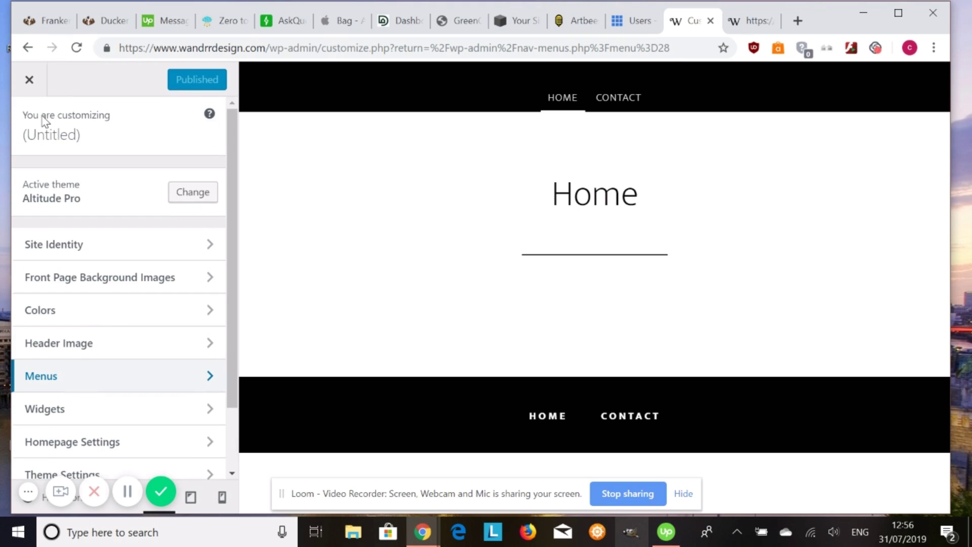